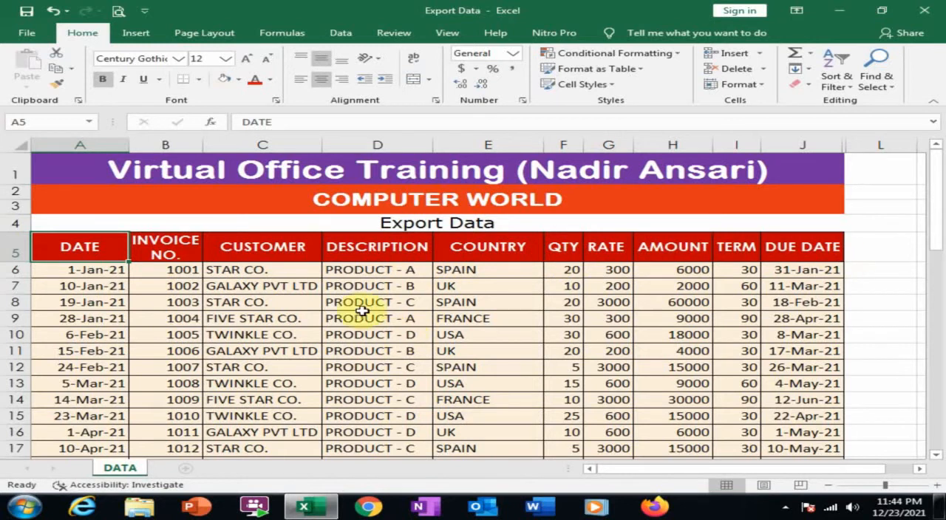
- Create a PivotTable on a new worksheet from the export data range A5:J43 of the DATA sheet
scroll(421, 332, down, 12)
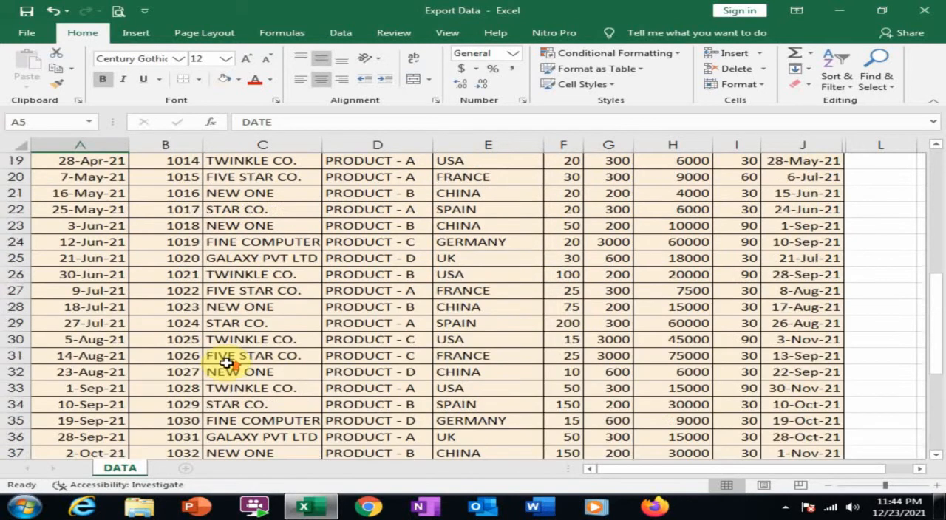
scroll(222, 359, up, 12)
click(98, 247)
drag(98, 247, 805, 424)
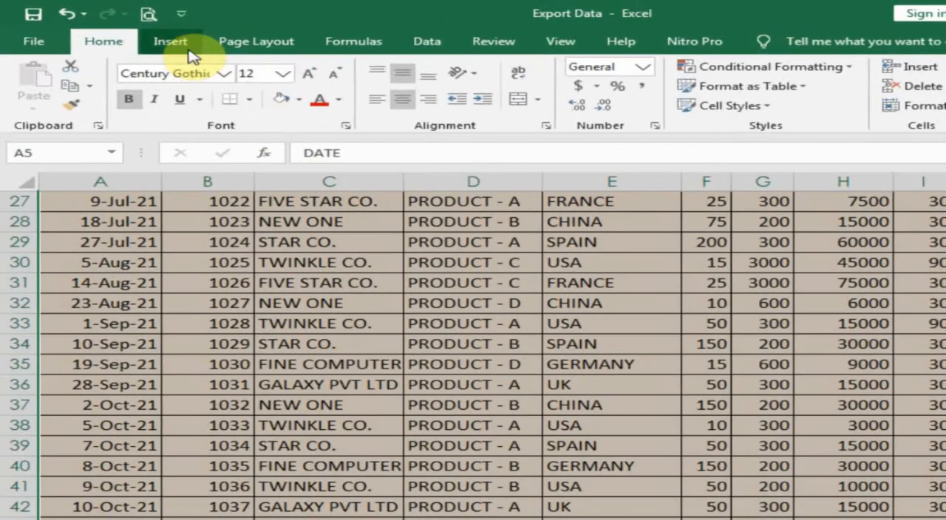
click(144, 34)
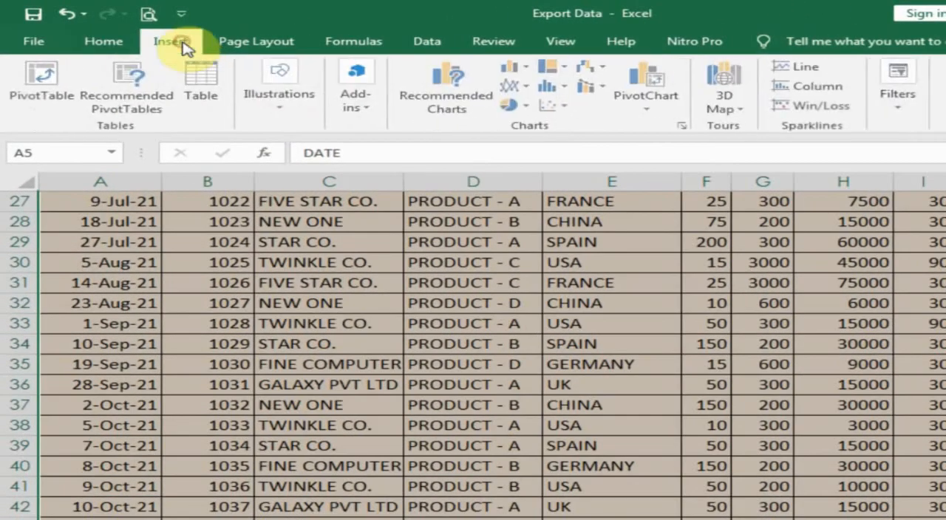
click(57, 102)
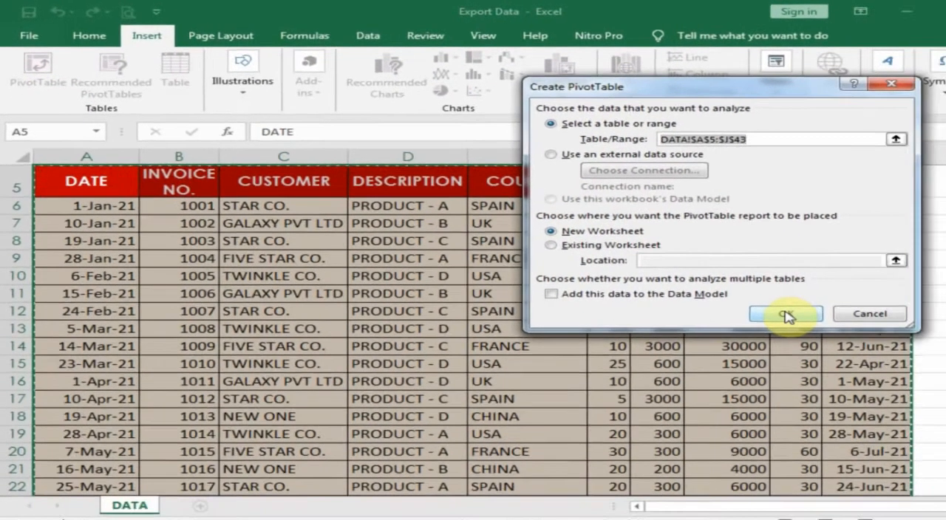
click(910, 363)
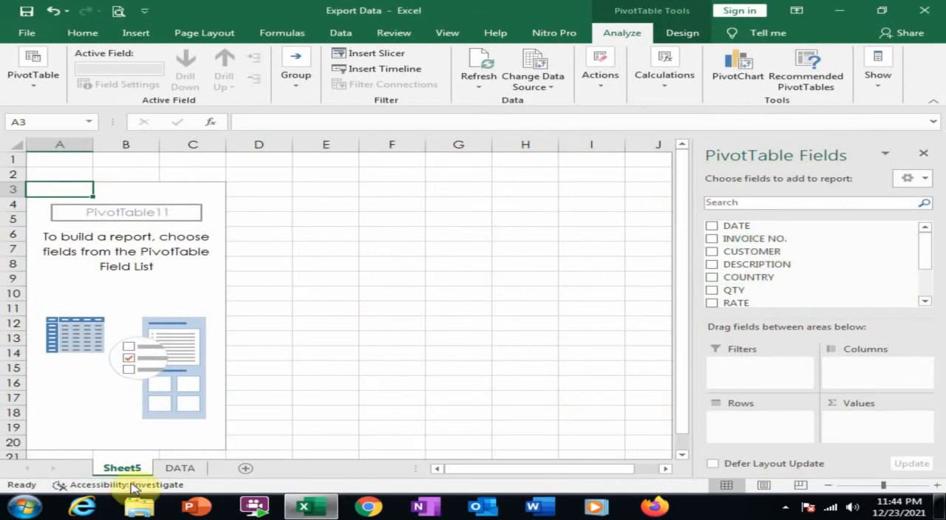
- Check the FIND questions on the DATA sheet, and build the country-wise report with COUNTRY as rows and the sum of AMOUNT as values
click(180, 468)
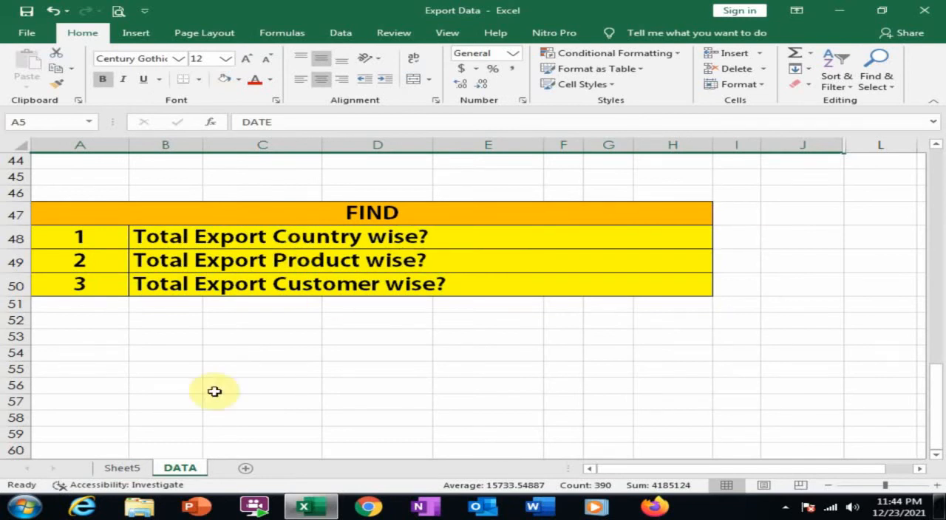
click(138, 470)
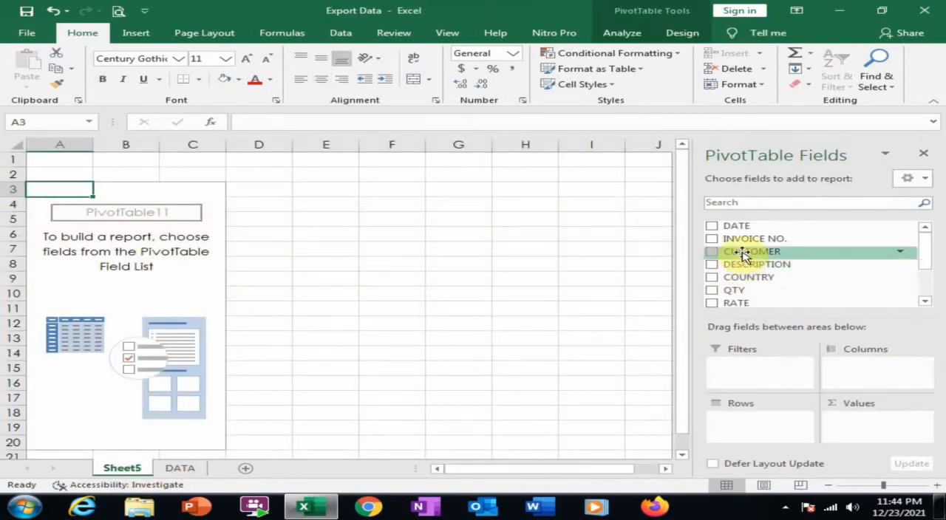
drag(742, 276, 753, 426)
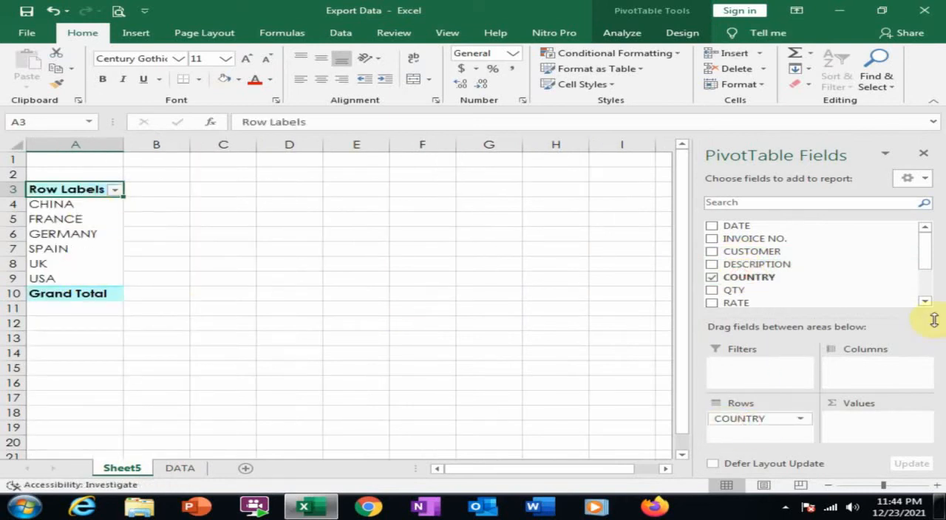
scroll(927, 262, down, 2)
drag(728, 256, 865, 425)
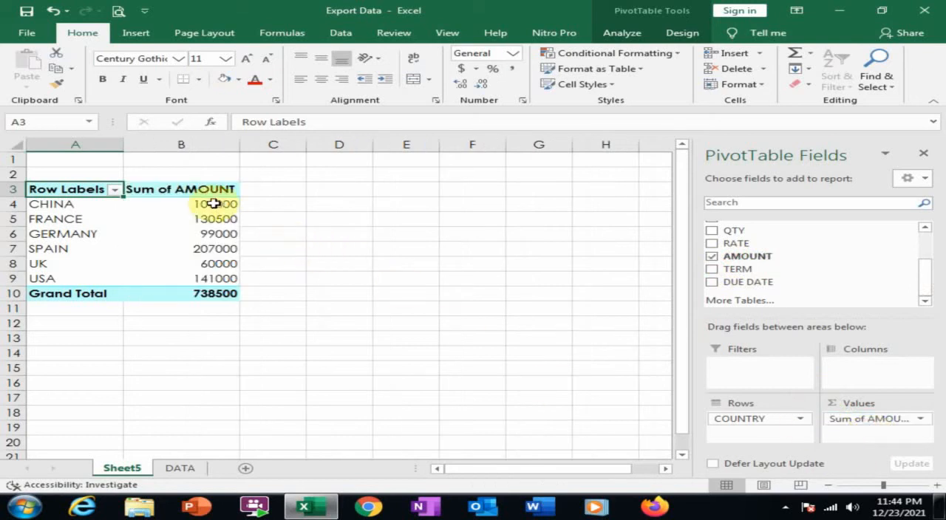
- Format column B with the comma number style and review the export totals of the individual countries
click(209, 145)
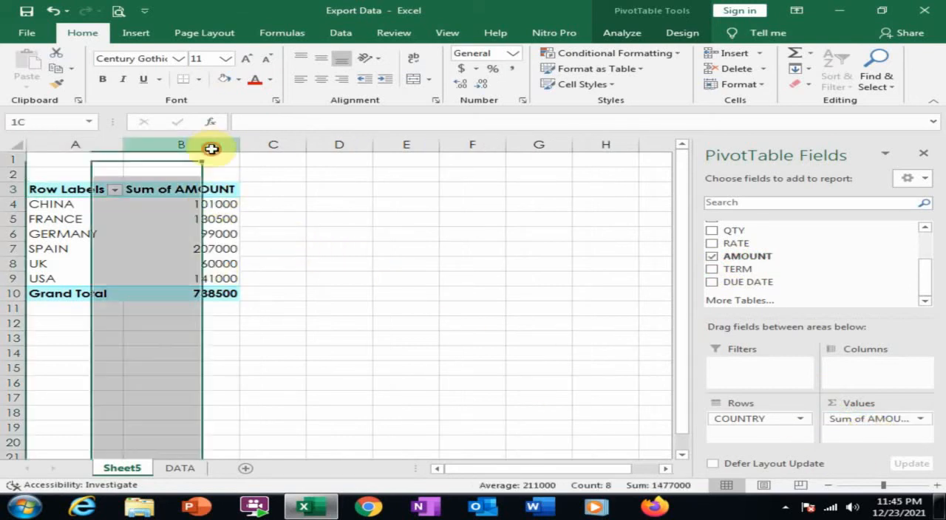
click(517, 69)
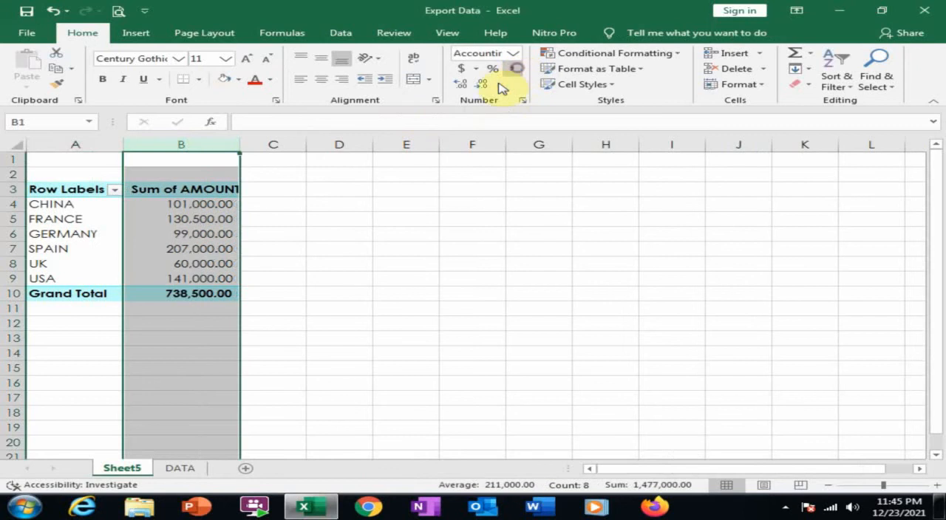
click(69, 211)
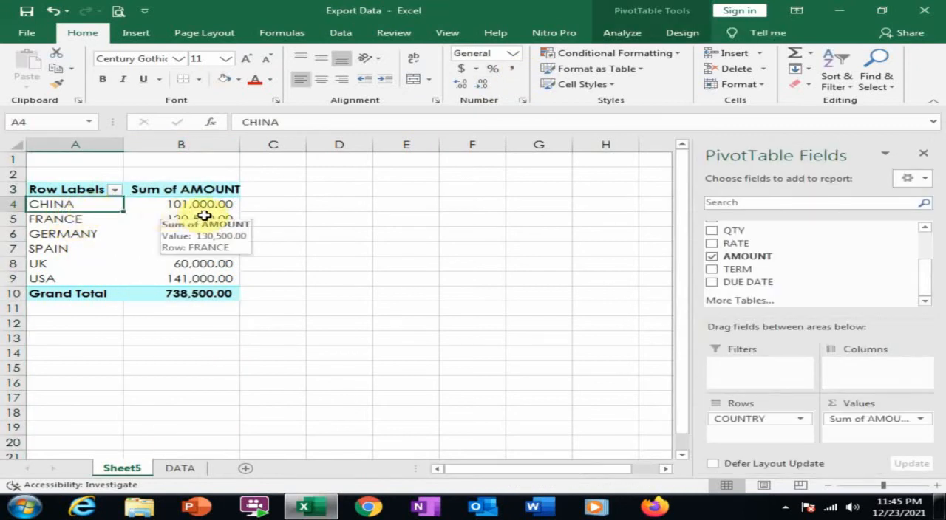
click(79, 219)
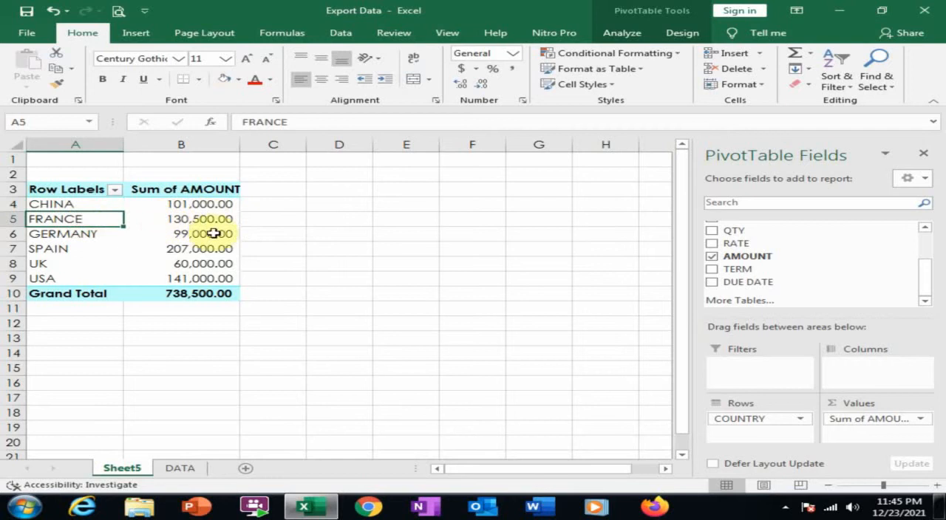
click(70, 243)
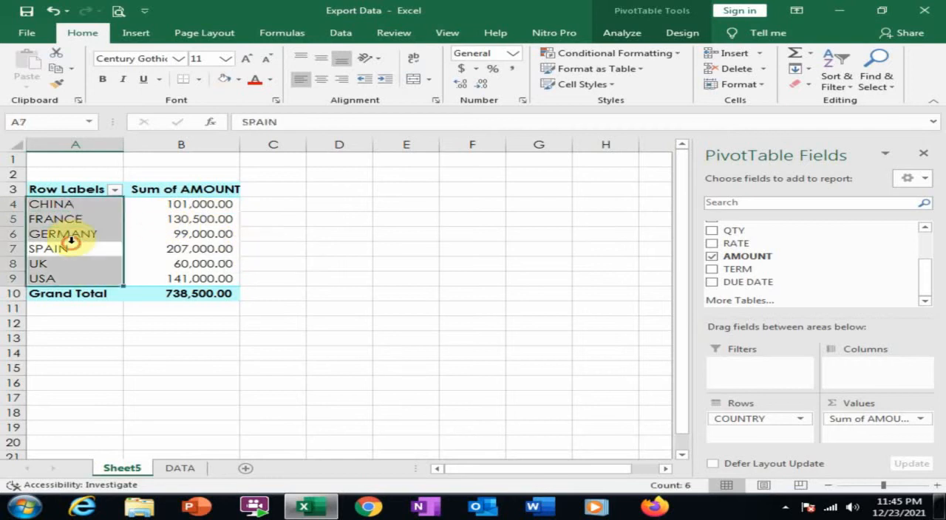
click(90, 234)
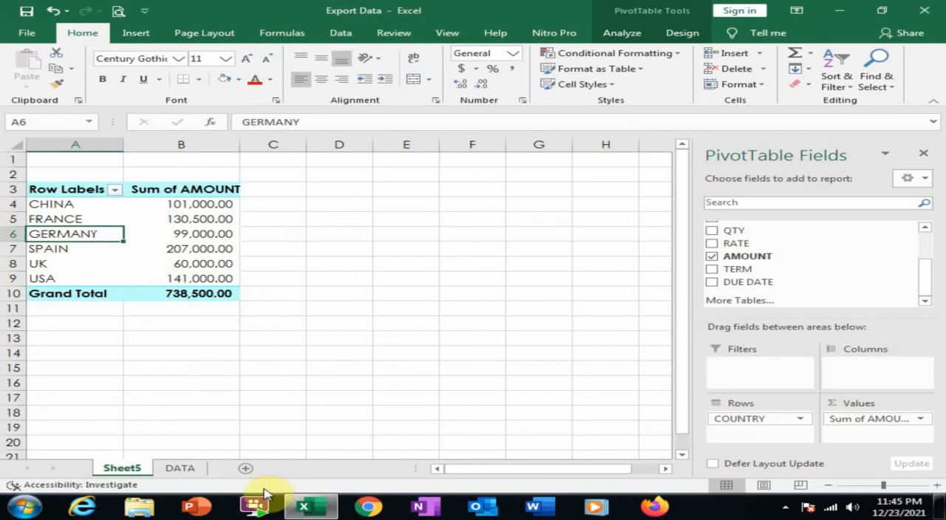
- Duplicate the country PivotTable to cell D3 on Sheet5 and fit the widths of columns D and E to their contents
click(192, 471)
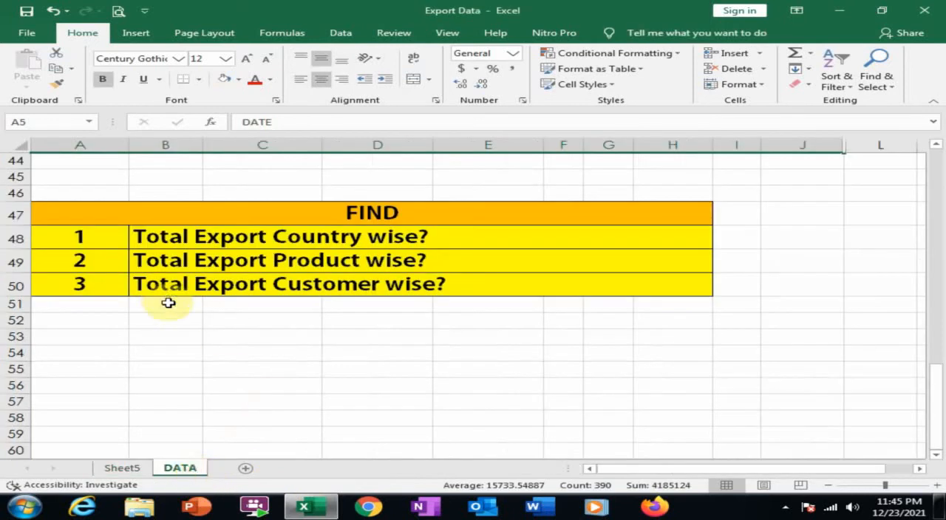
click(127, 470)
drag(97, 189, 214, 296)
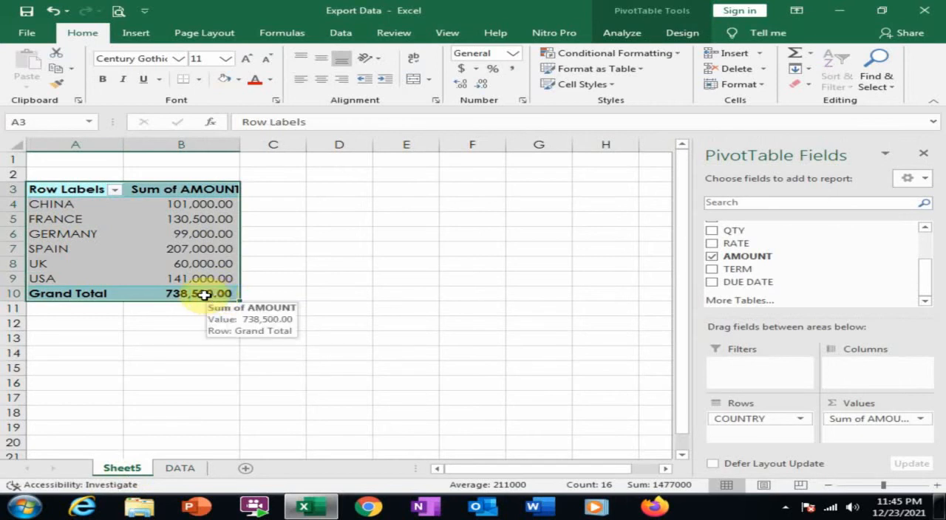
key(ctrl+c)
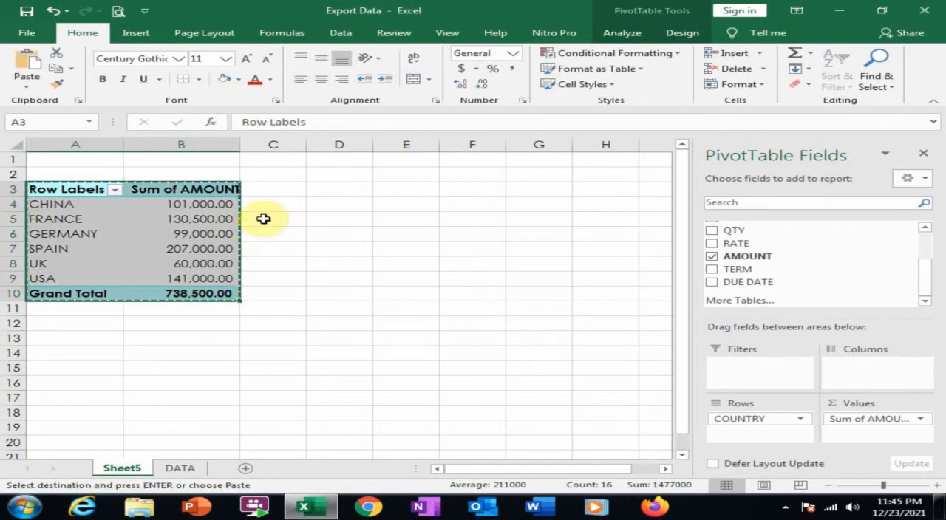
click(332, 193)
key(ctrl+v)
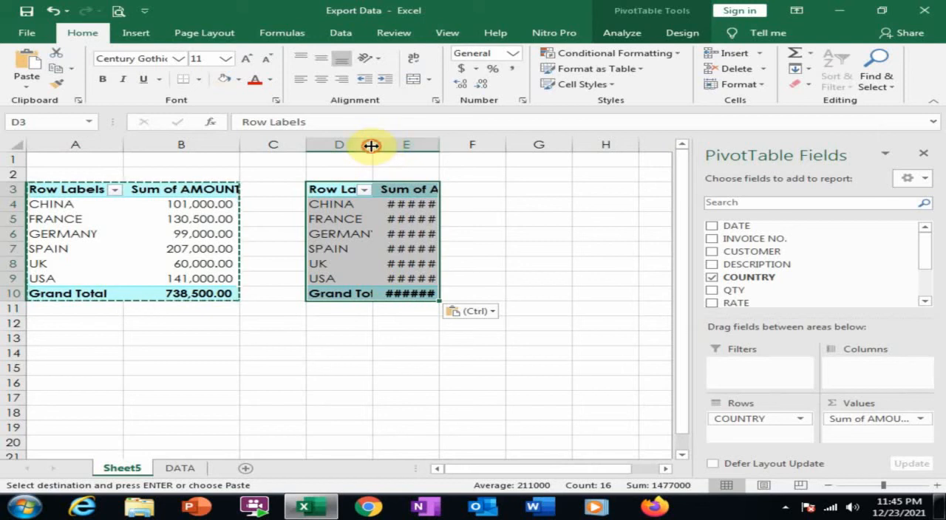
double_click(371, 145)
double_click(469, 145)
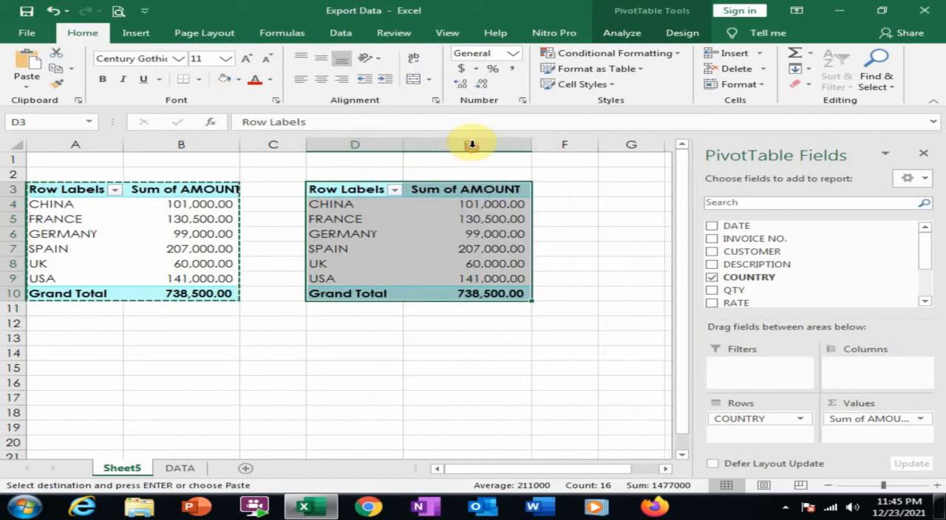
- Replace COUNTRY with DESCRIPTION as the row field of the PivotTable at D3 and review the product totals
click(371, 243)
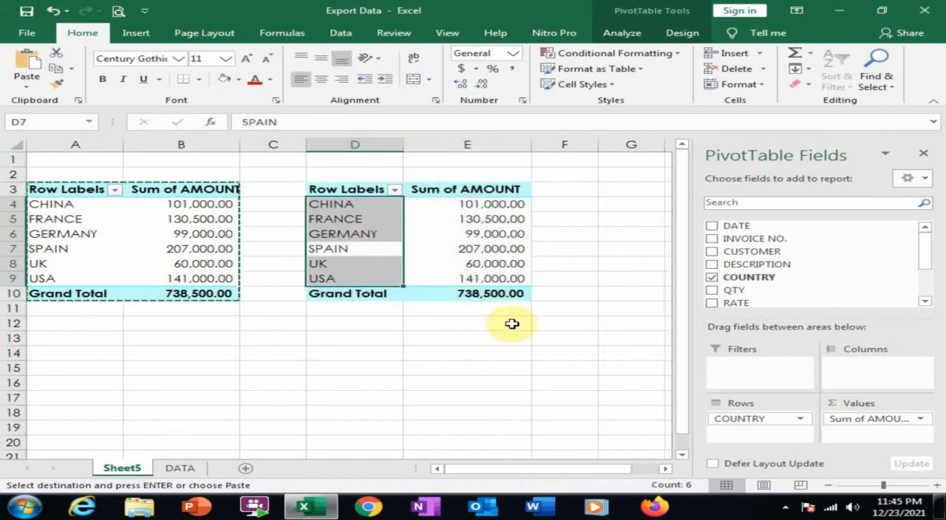
click(363, 235)
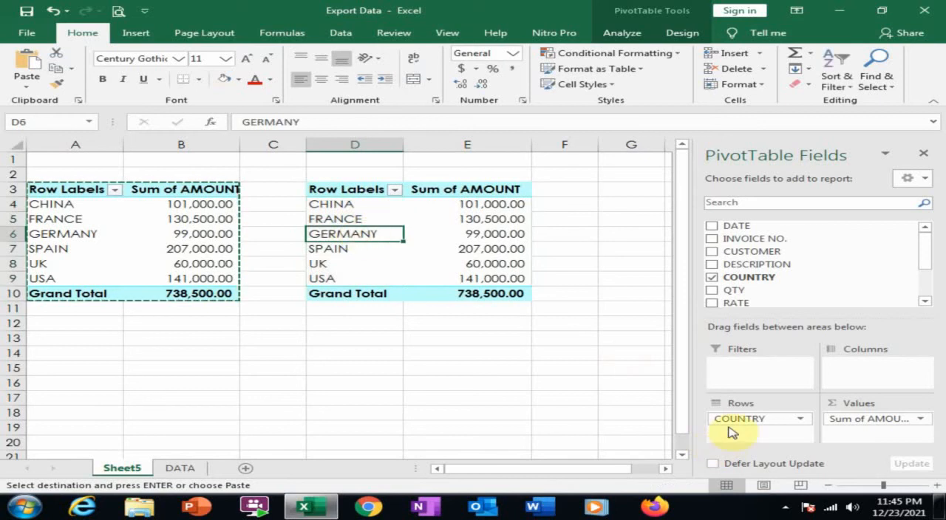
drag(734, 421, 860, 289)
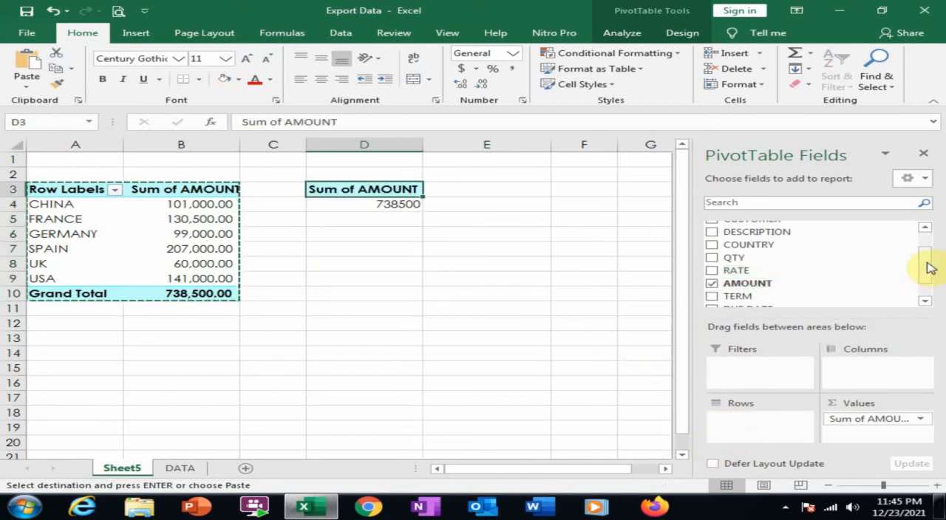
drag(928, 254, 925, 239)
drag(754, 266, 796, 433)
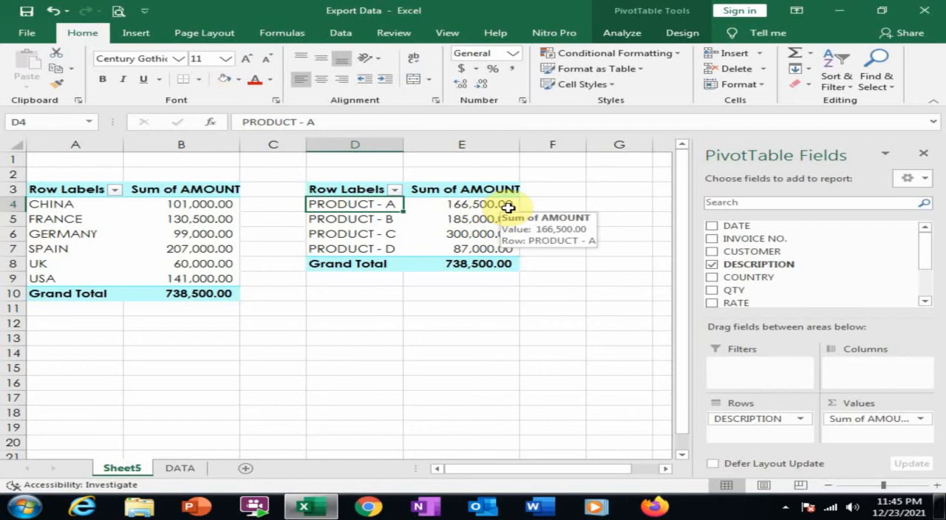
click(366, 222)
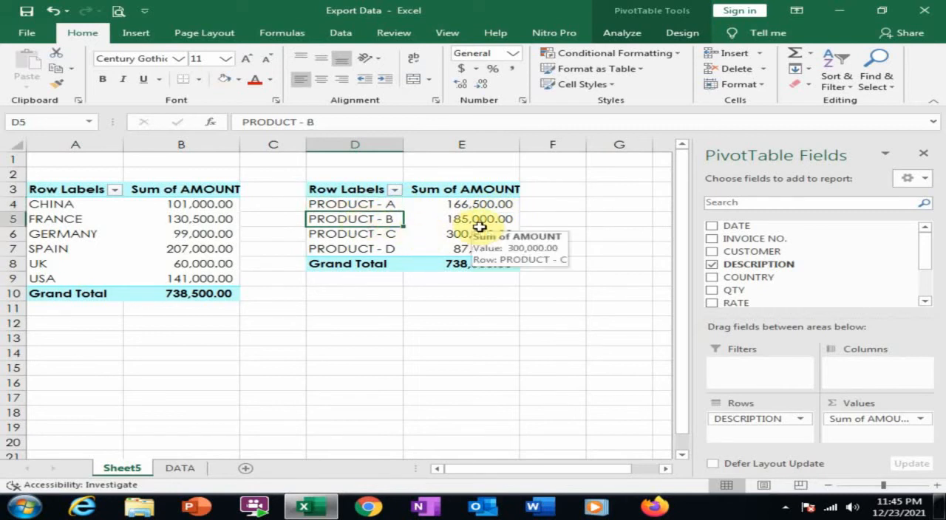
click(365, 235)
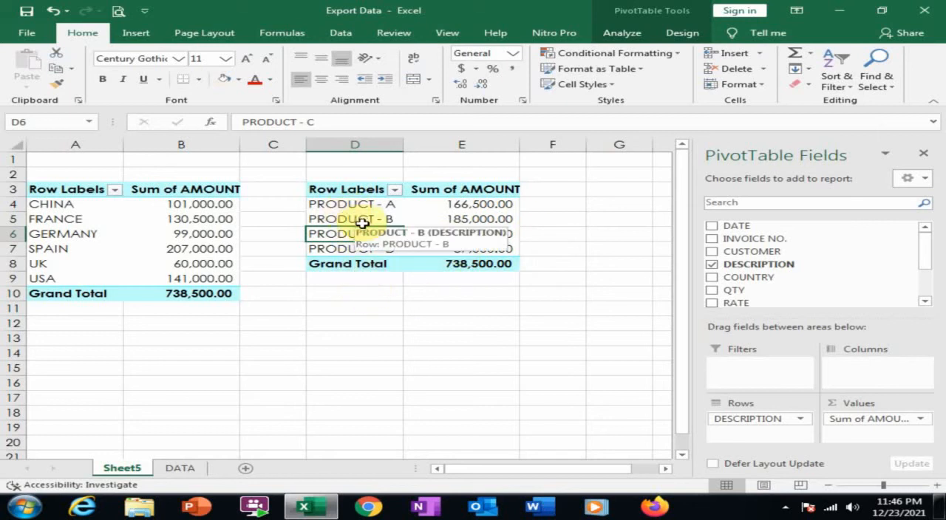
- Check the third FIND question on the DATA sheet and duplicate the product PivotTable to cell D12 on Sheet5
click(182, 470)
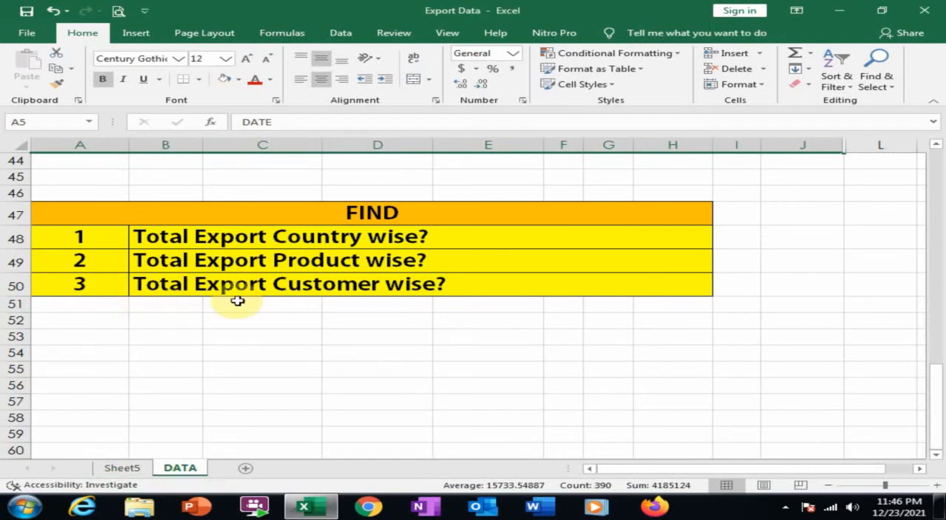
click(115, 468)
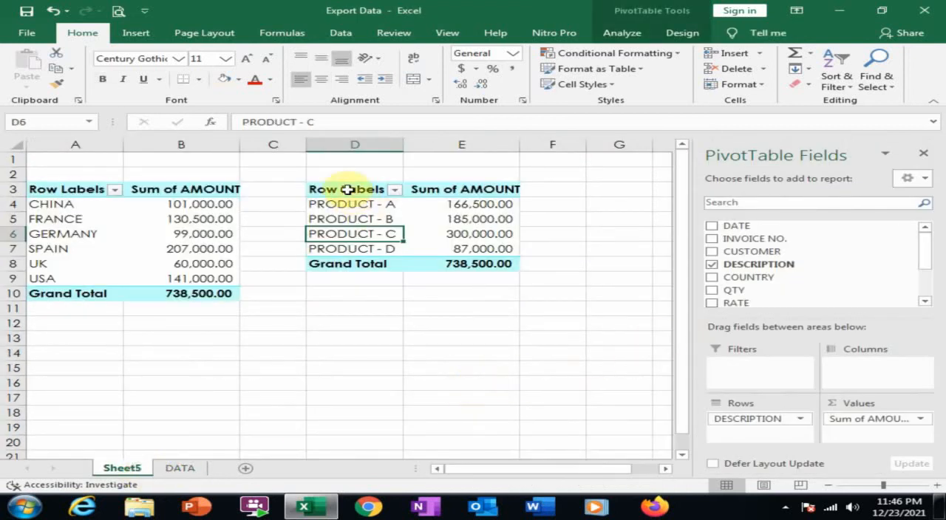
drag(355, 190, 482, 264)
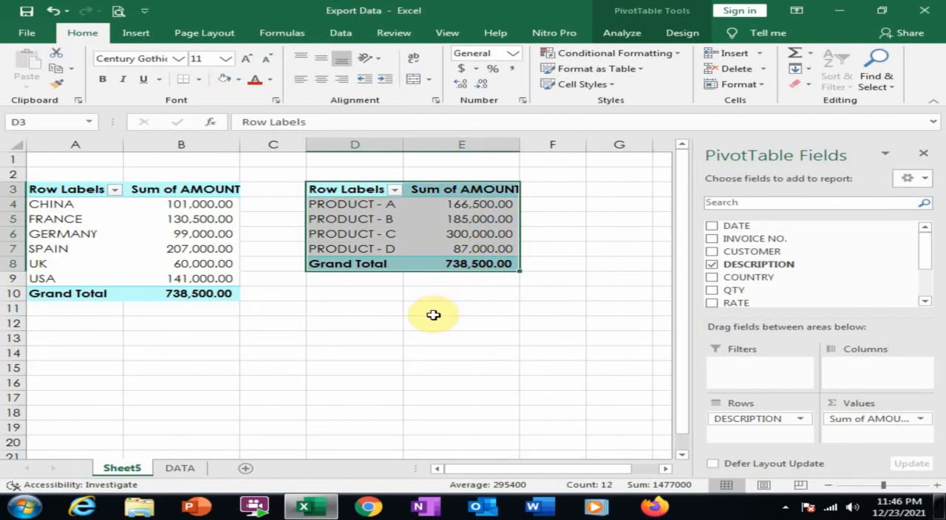
key(ctrl+c)
click(332, 323)
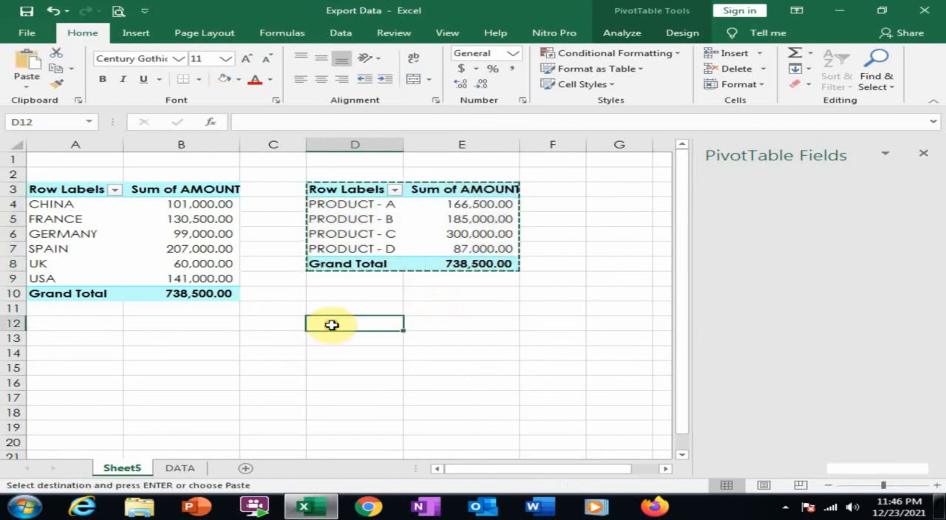
key(ctrl+v)
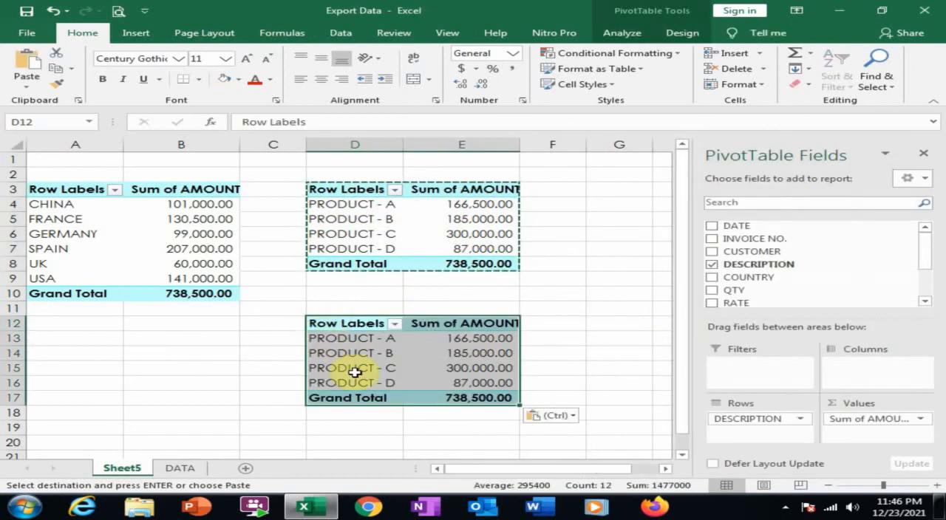
- Replace DESCRIPTION with CUSTOMER as the row field of the PivotTable at D12 and close the field list
click(355, 368)
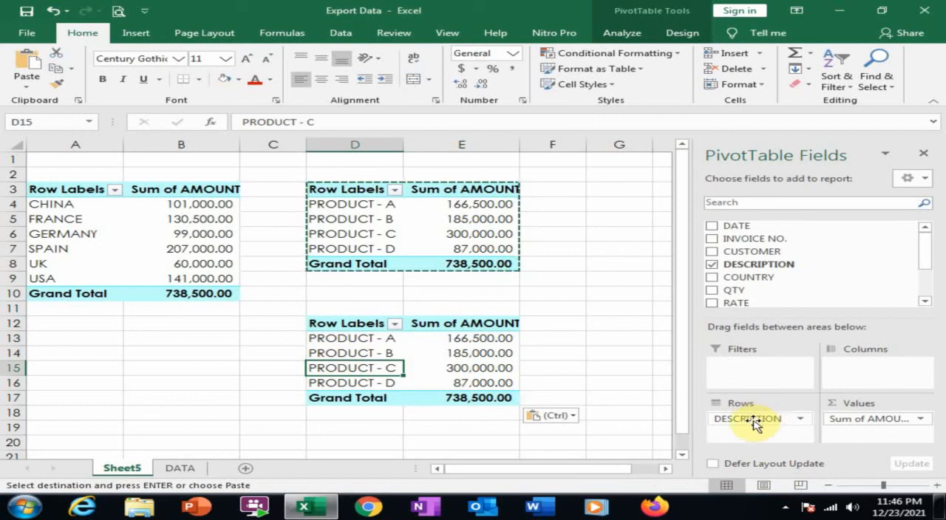
drag(752, 423, 929, 243)
drag(761, 251, 768, 429)
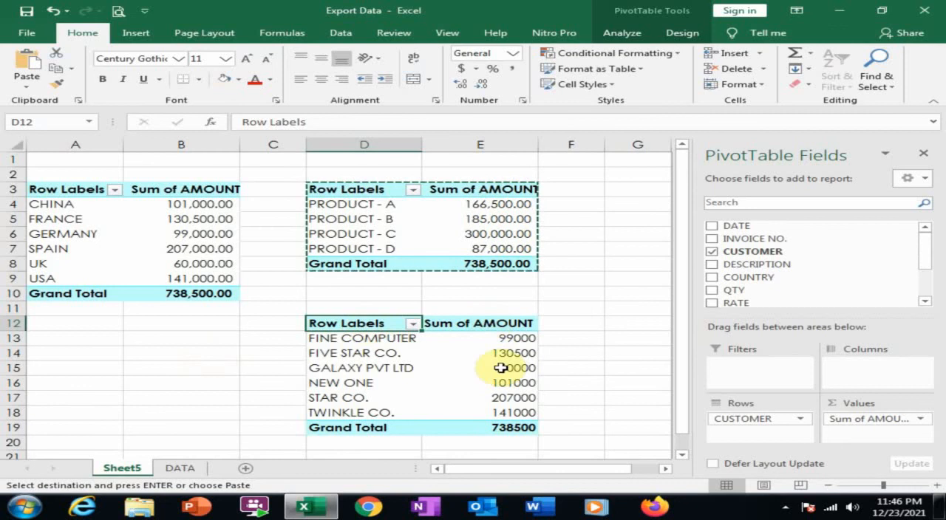
click(340, 340)
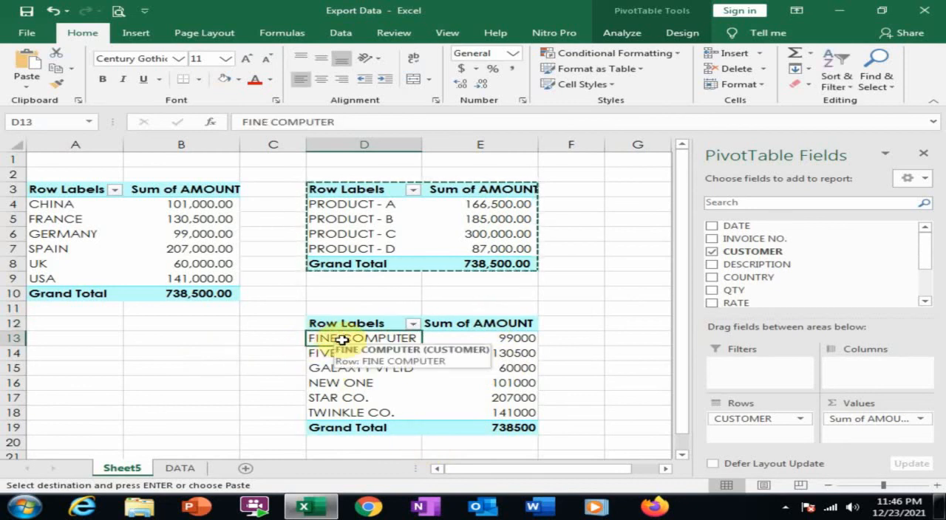
click(929, 153)
click(332, 323)
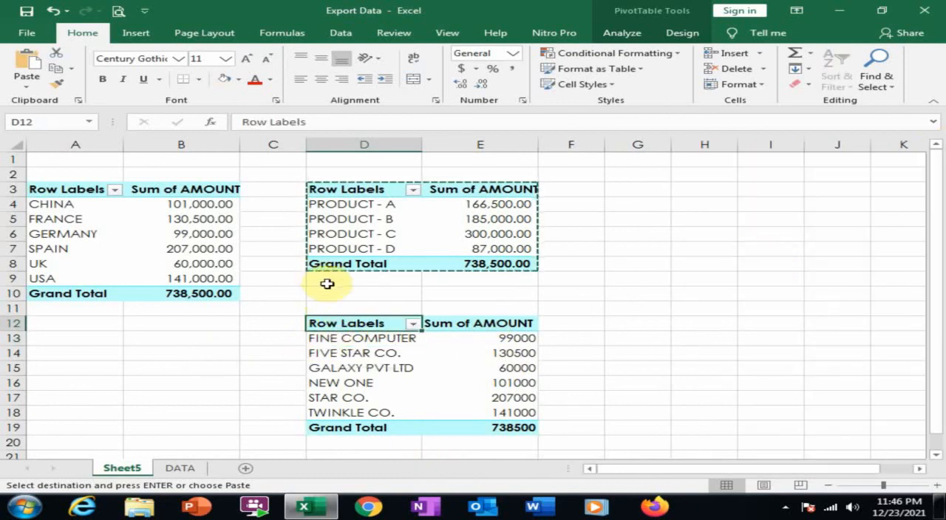
- Move the customer PivotTable from D12 to cell G3 on Sheet5 and review the export amounts by customer
drag(333, 323, 507, 429)
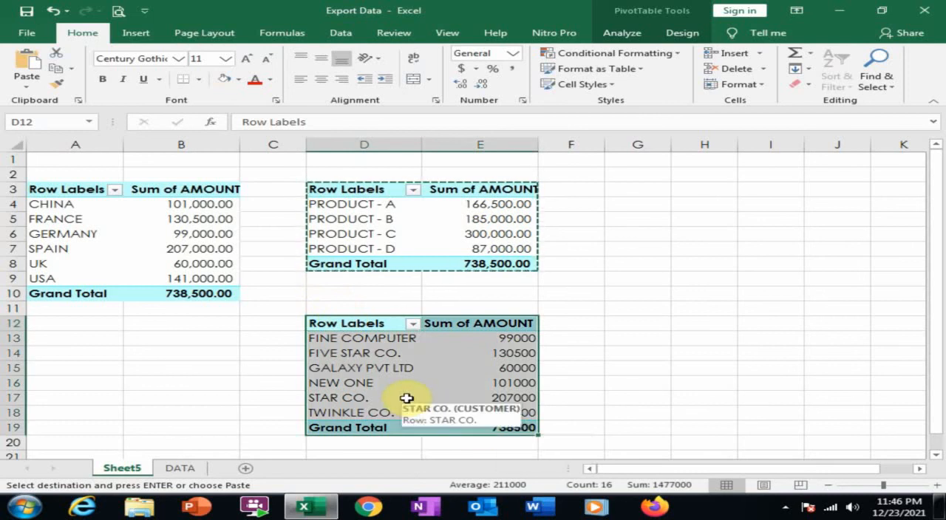
key(ctrl+c)
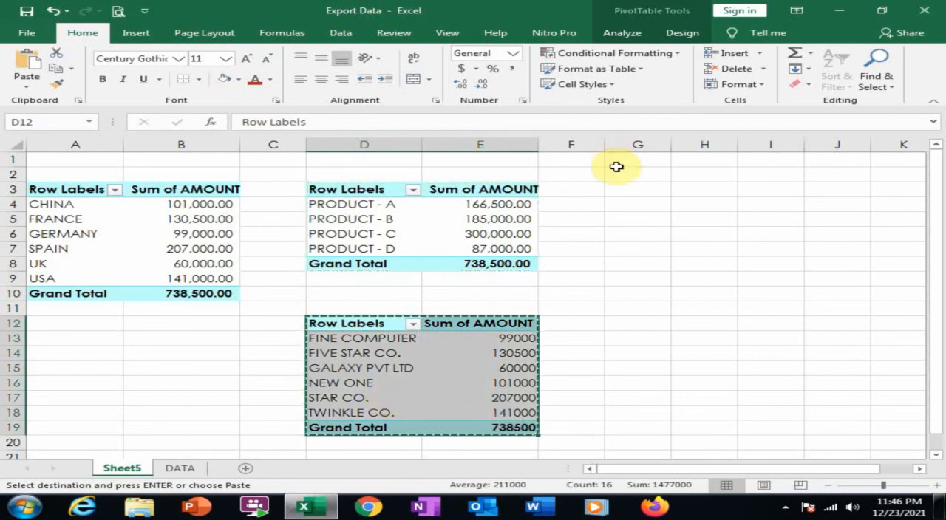
click(627, 195)
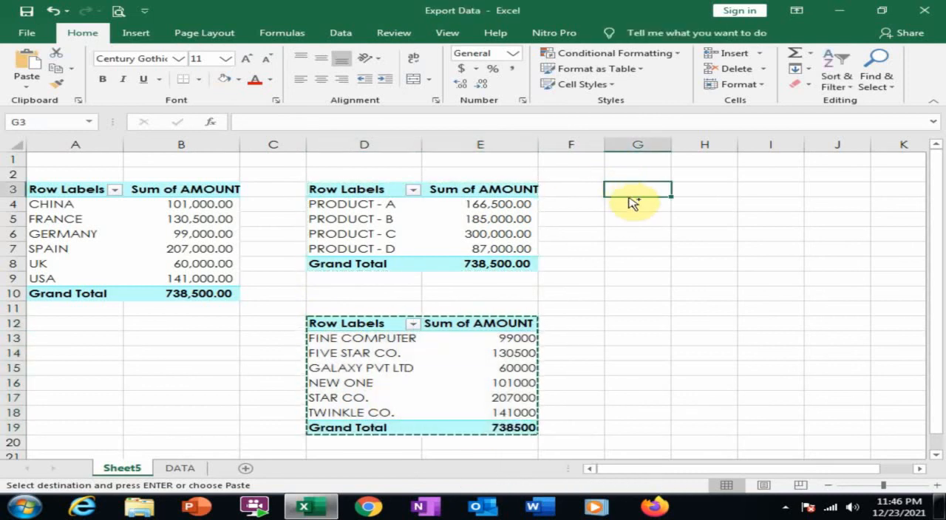
key(ctrl+v)
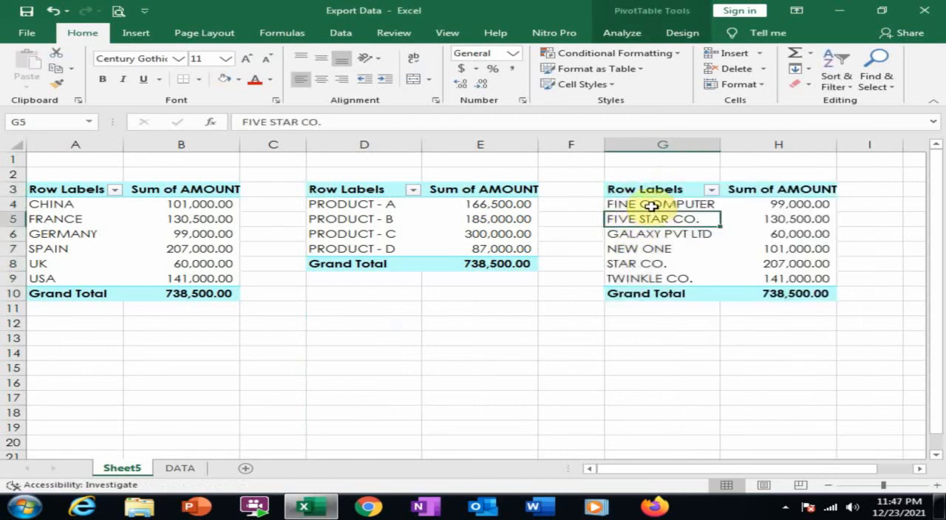
click(651, 206)
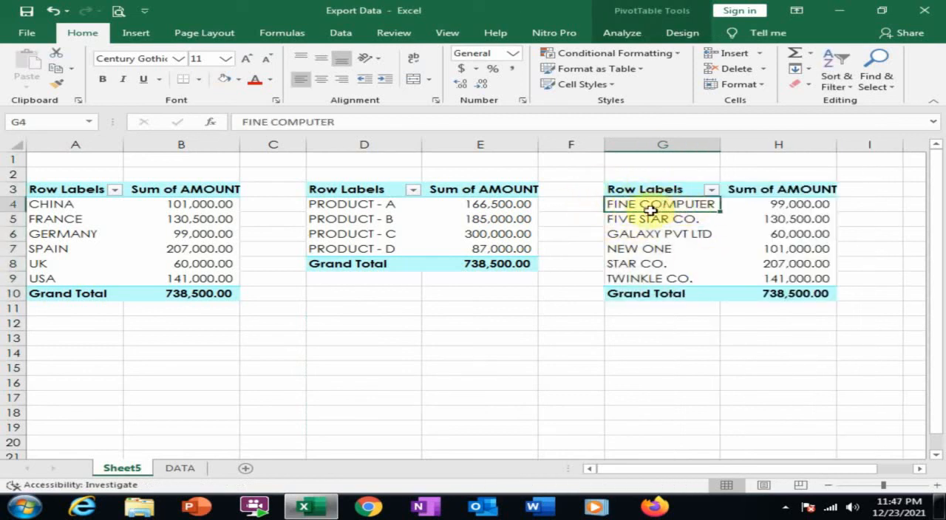
mouse_move(778, 215)
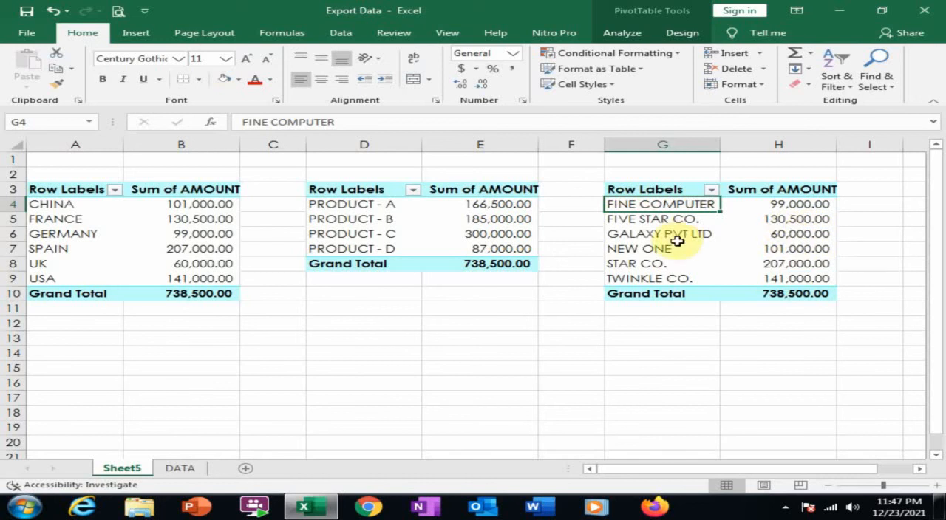
mouse_move(804, 246)
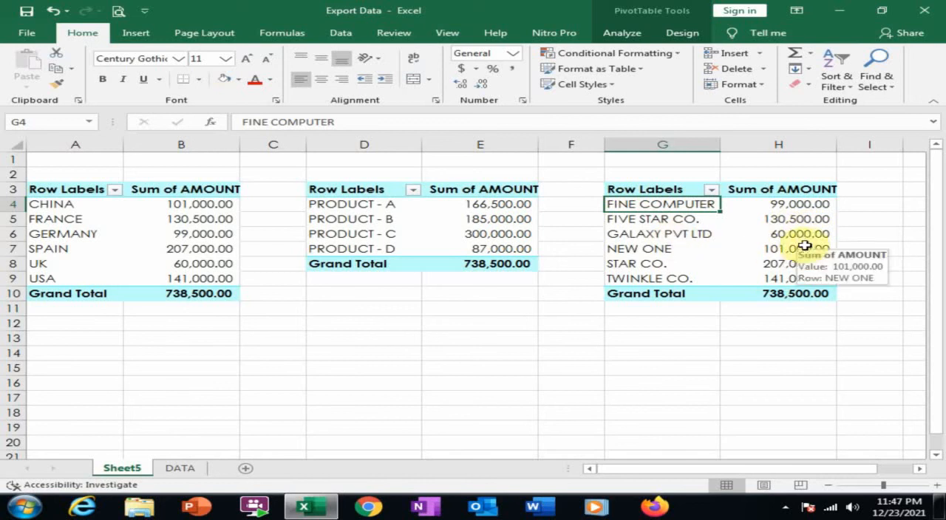